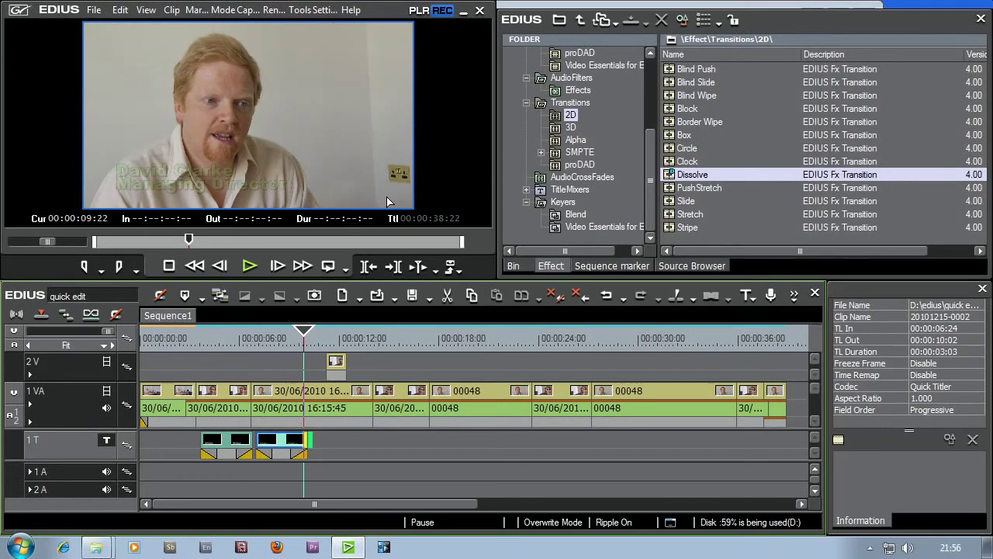
Step: Save the 'quick edit' project using the timeline toolbar's Save Project button
left_click(414, 299)
left_click_drag(248, 343, 225, 345)
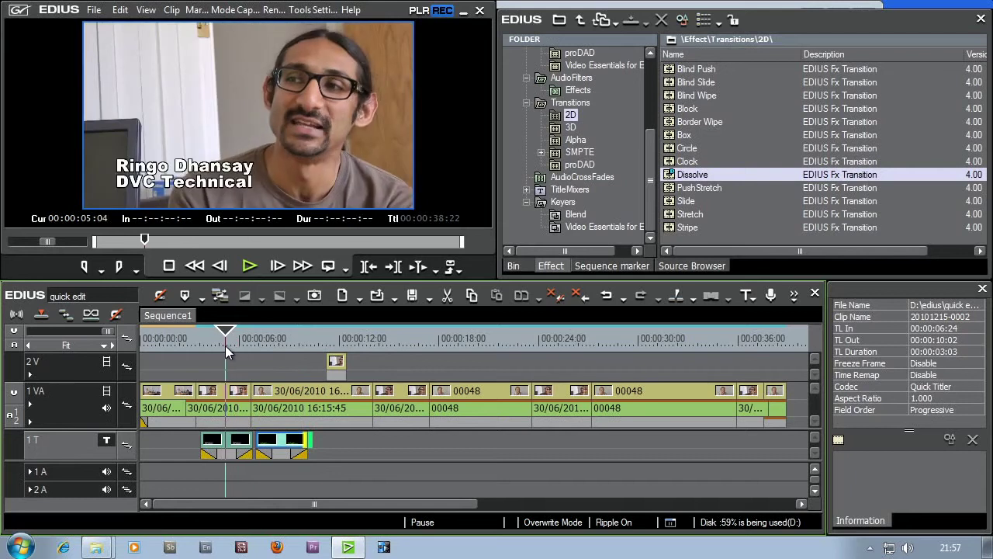
key("i")
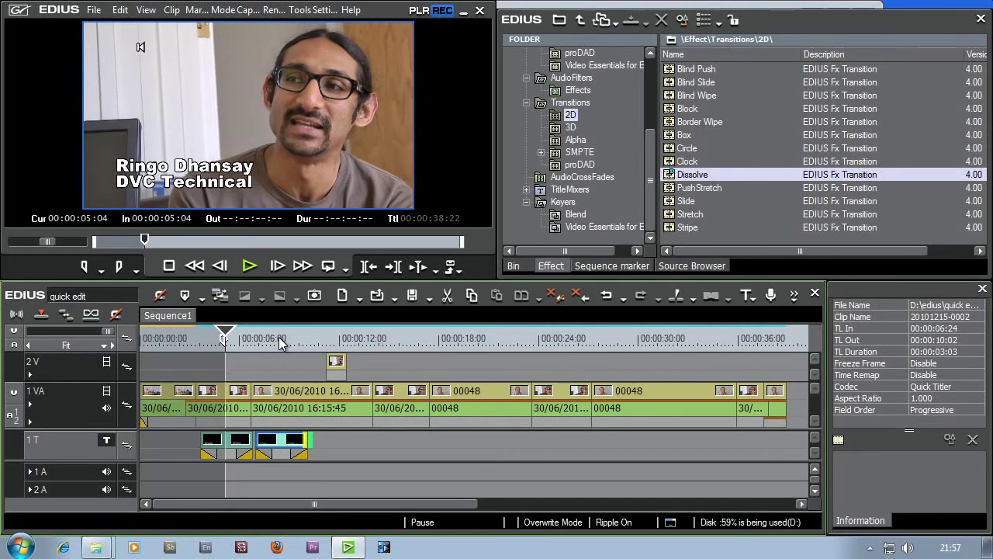
left_click(280, 340)
key("o")
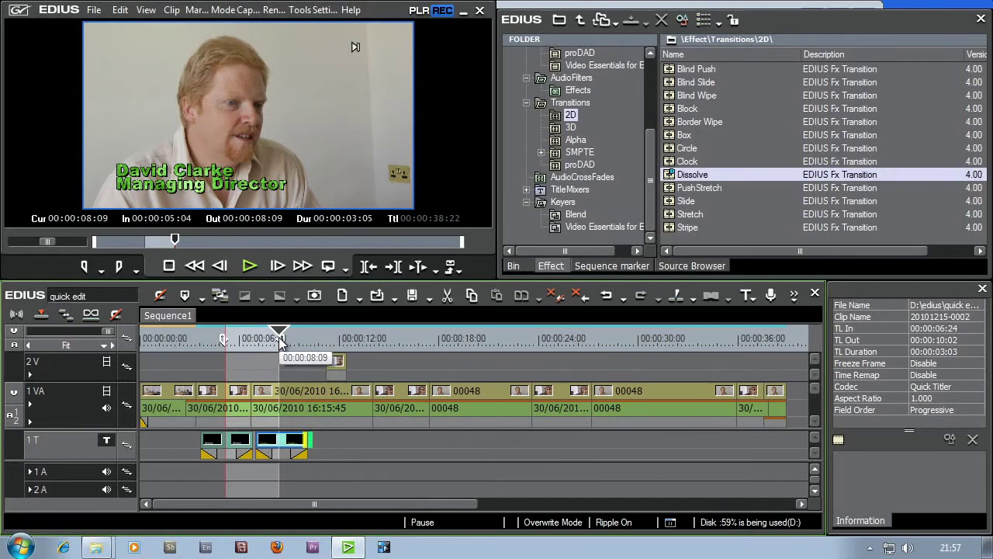
key("Page_Down")
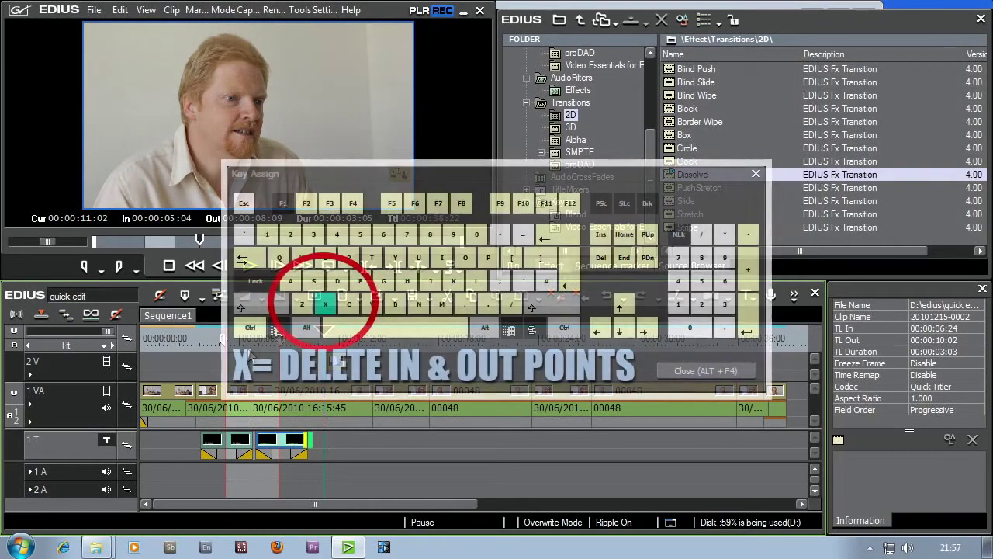
key("x")
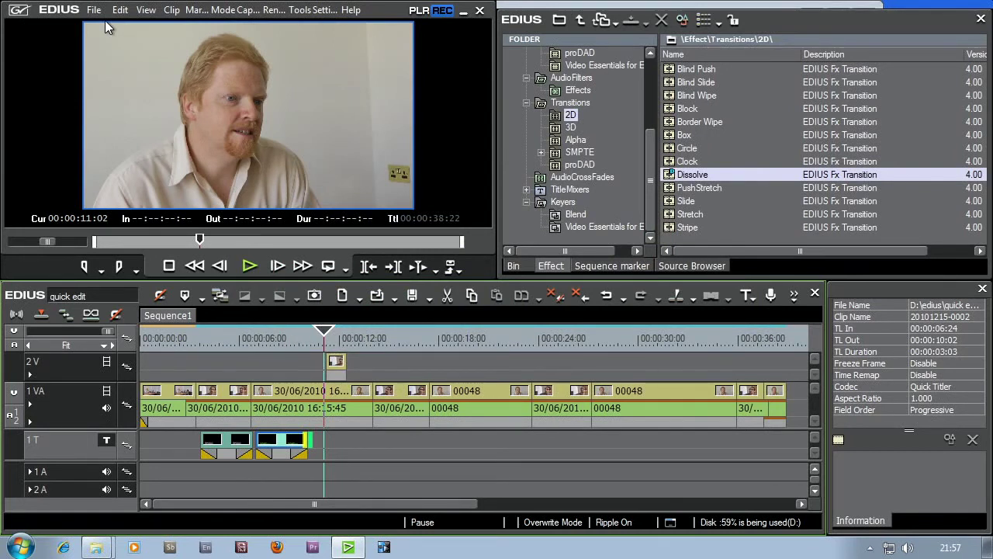
left_click(256, 347)
left_click(84, 267)
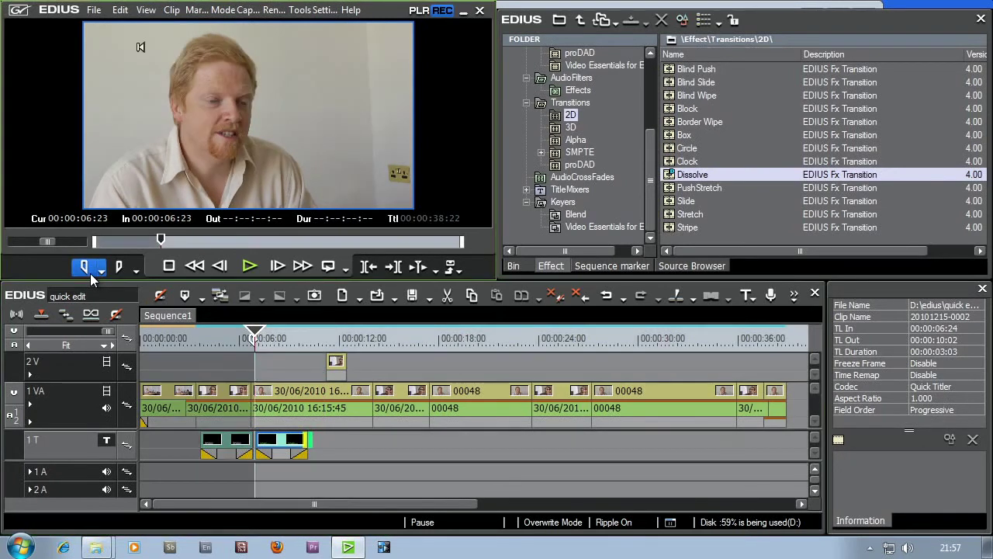
left_click(311, 342)
left_click(118, 266)
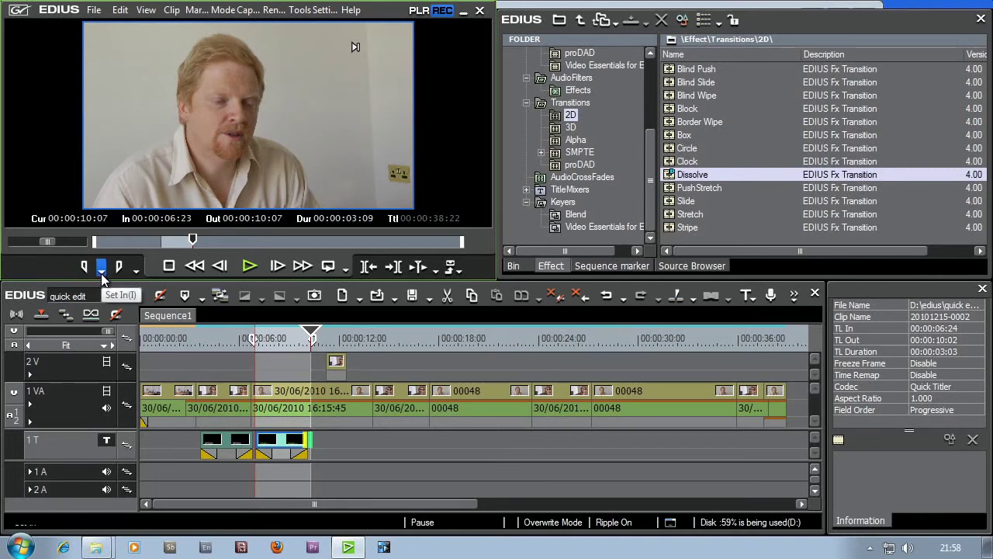
left_click(101, 272)
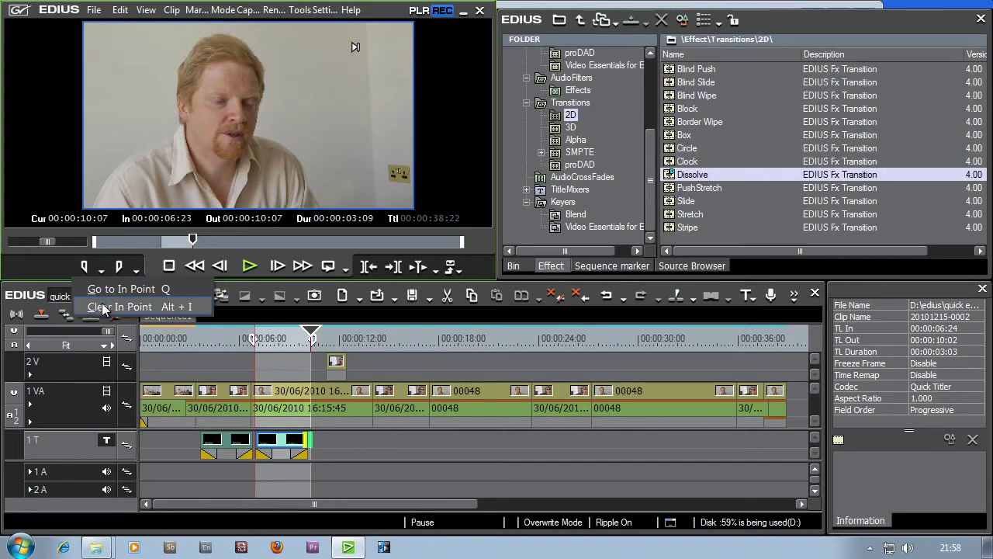
left_click(101, 307)
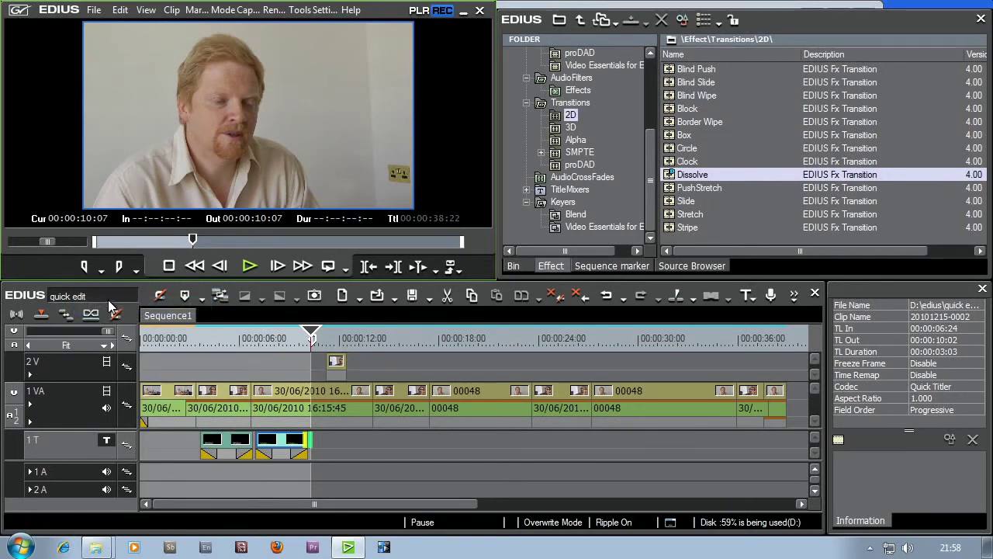
left_click(135, 275)
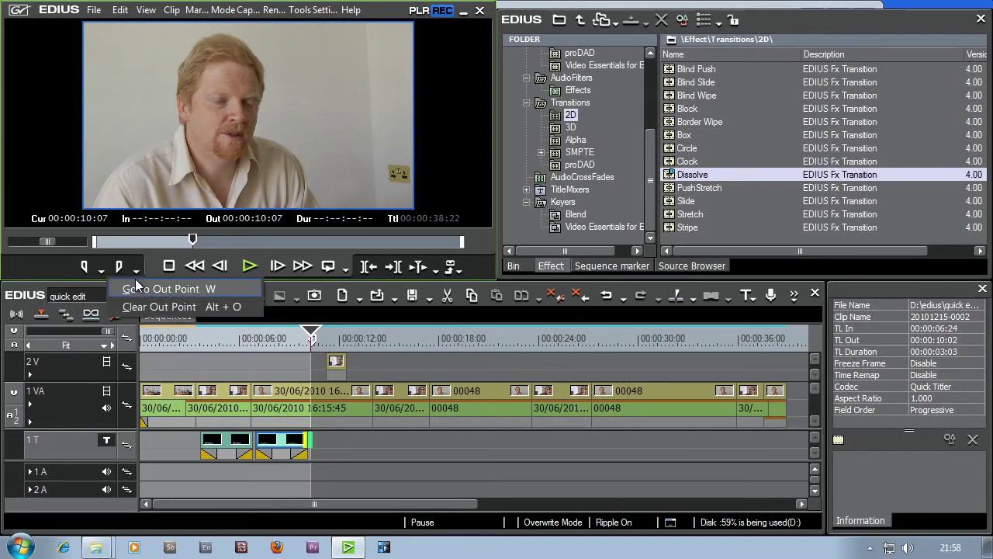
left_click(142, 309)
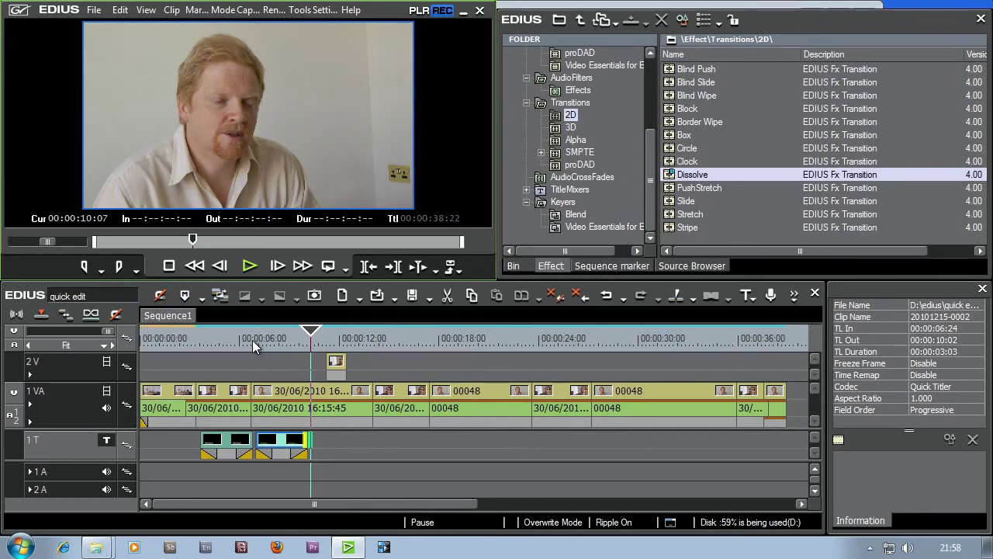
Step: Move the playhead back to the title shot and show the File > Export options
key("Page_Up")
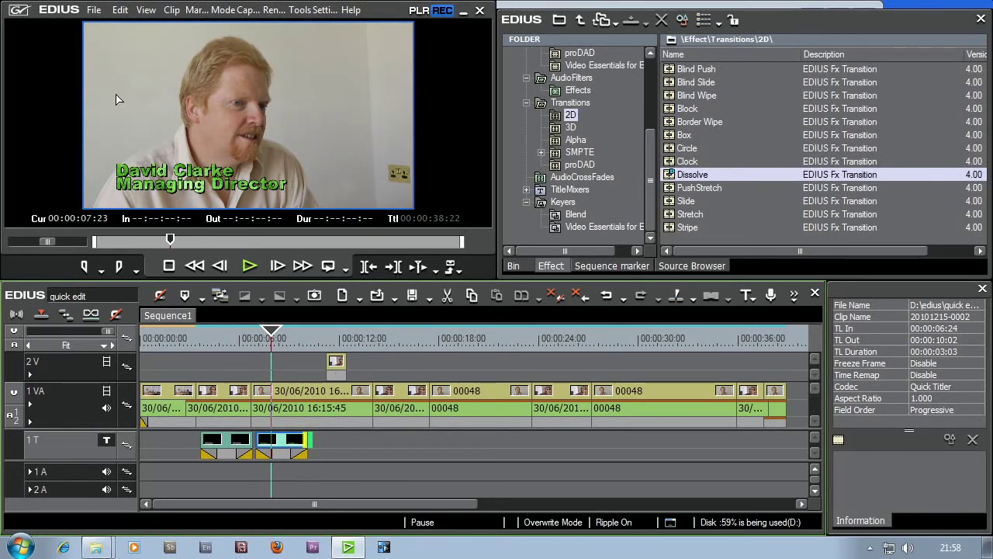
left_click(93, 11)
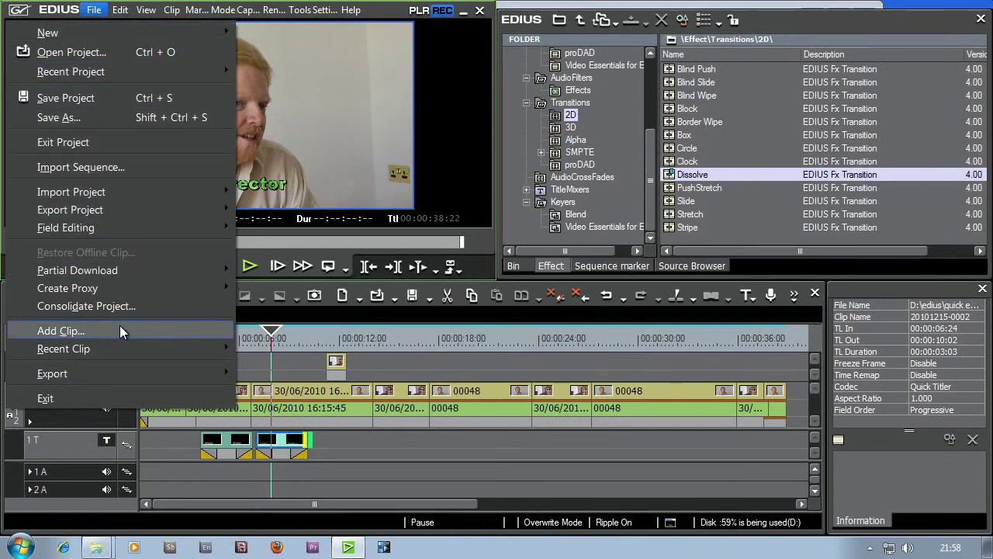
mouse_move(52, 373)
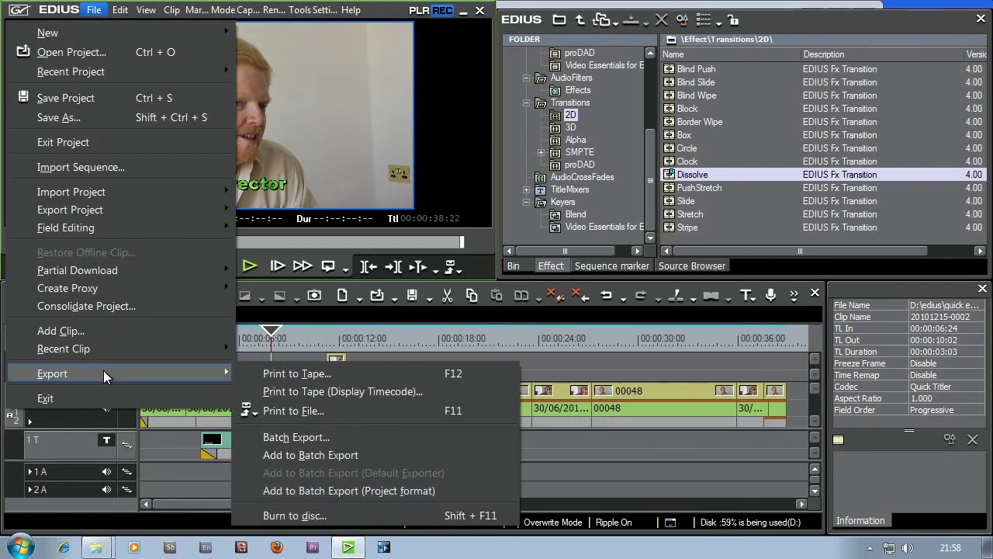
Step: Open Burn to disc and set the disc type to Blu-ray with H.264 codec
left_click(334, 517)
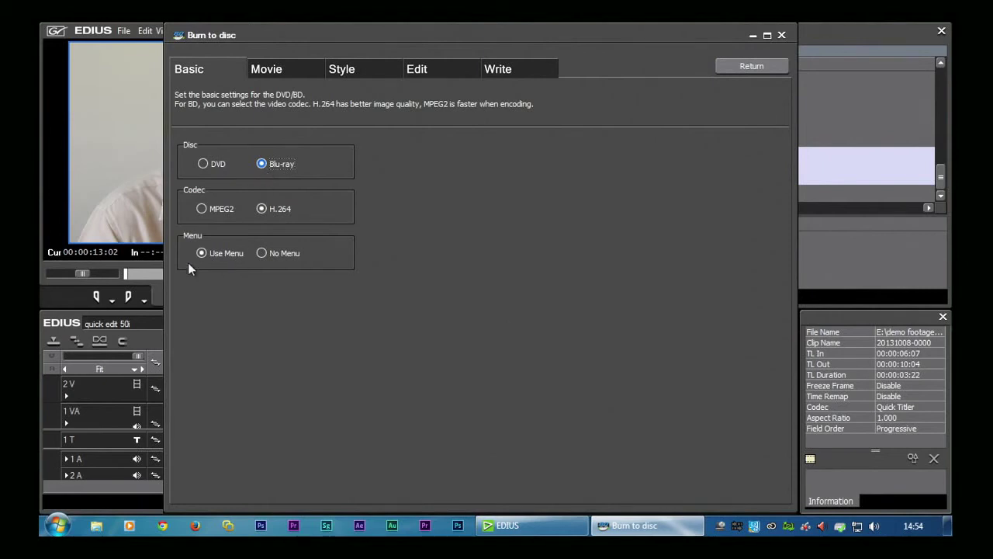
left_click(203, 164)
left_click(271, 164)
left_click(208, 163)
left_click(262, 163)
left_click(203, 209)
left_click(261, 209)
left_click(195, 204)
Step: Select the No Menu option under Menu on the Basic tab
left_click(262, 253)
left_click(216, 256)
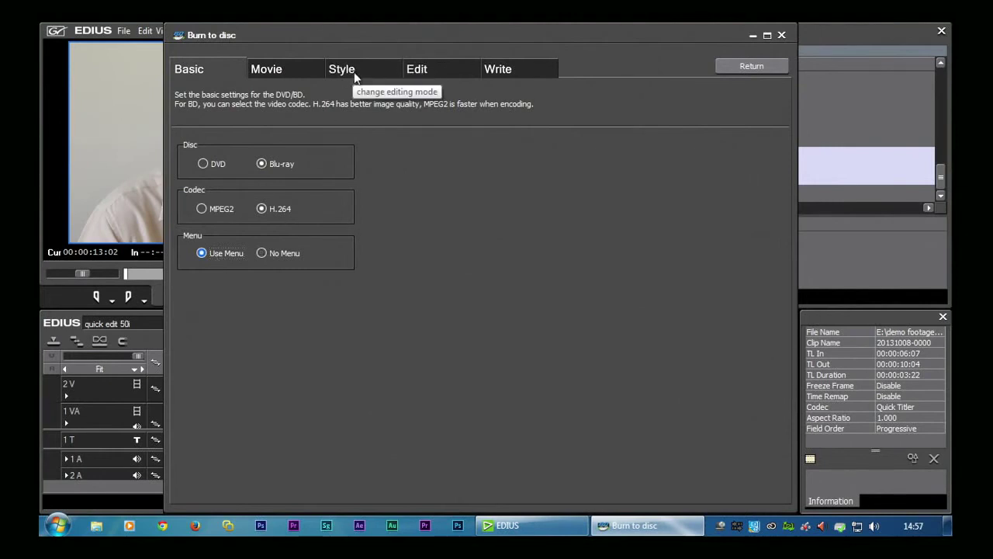
left_click(268, 254)
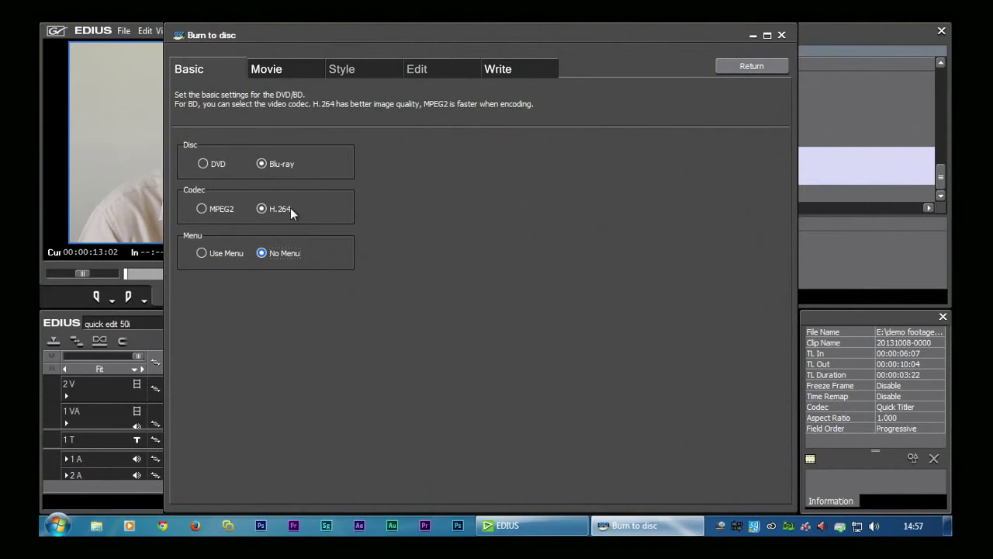
Step: On the Movie tab, bring up Add Sequence to choose an EDIUS sequence
left_click(282, 72)
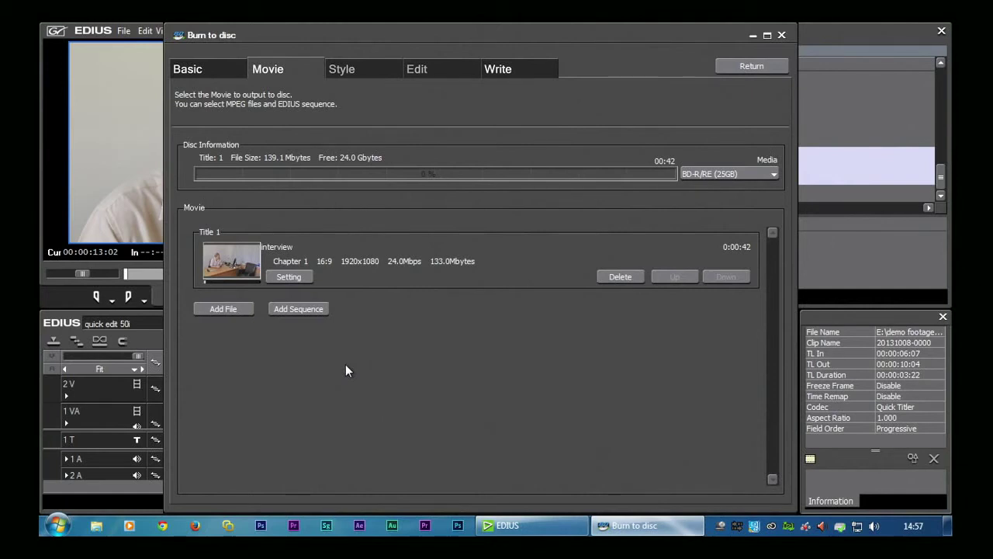
left_click(295, 312)
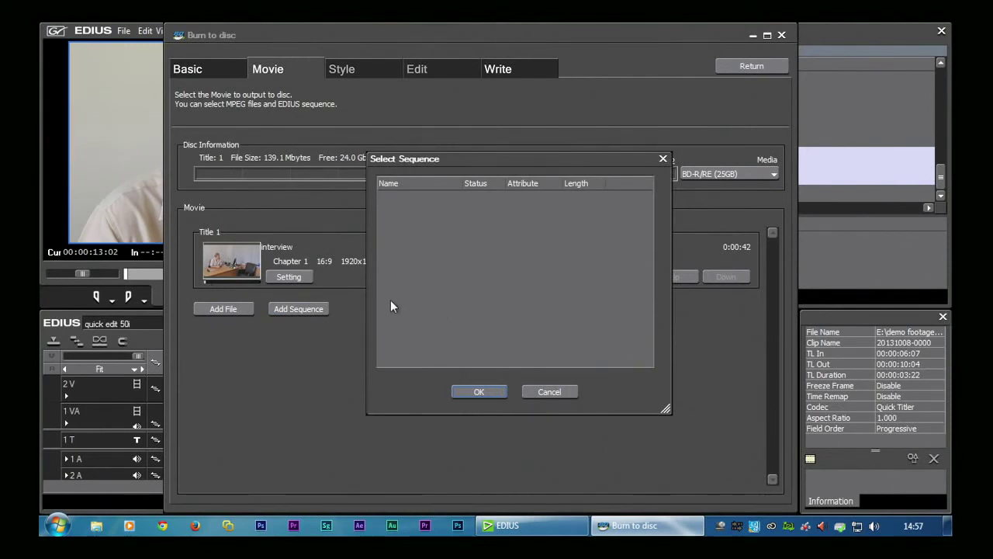
Step: Cancel Select Sequence, leaving the single 42-second interview title on the disc
left_click(551, 392)
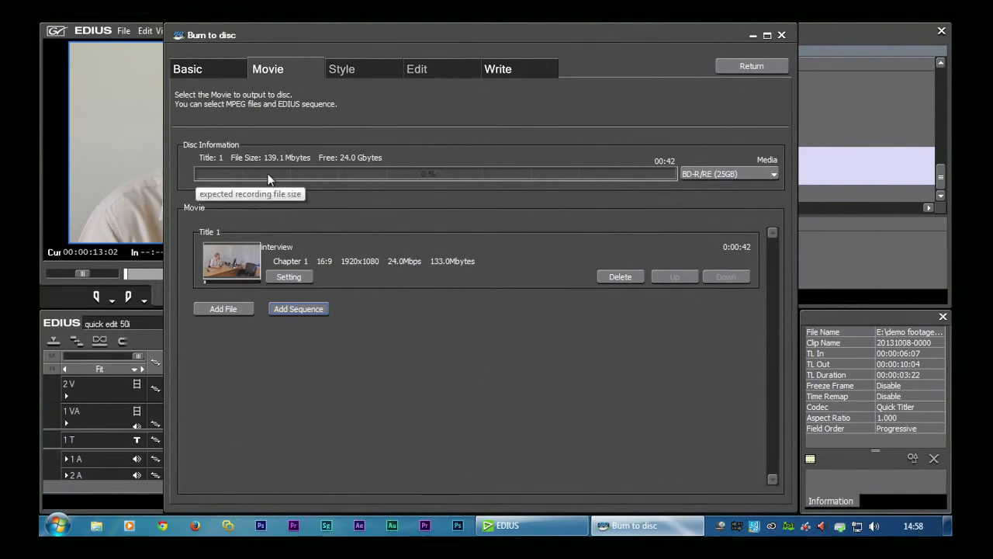
mouse_move(722, 185)
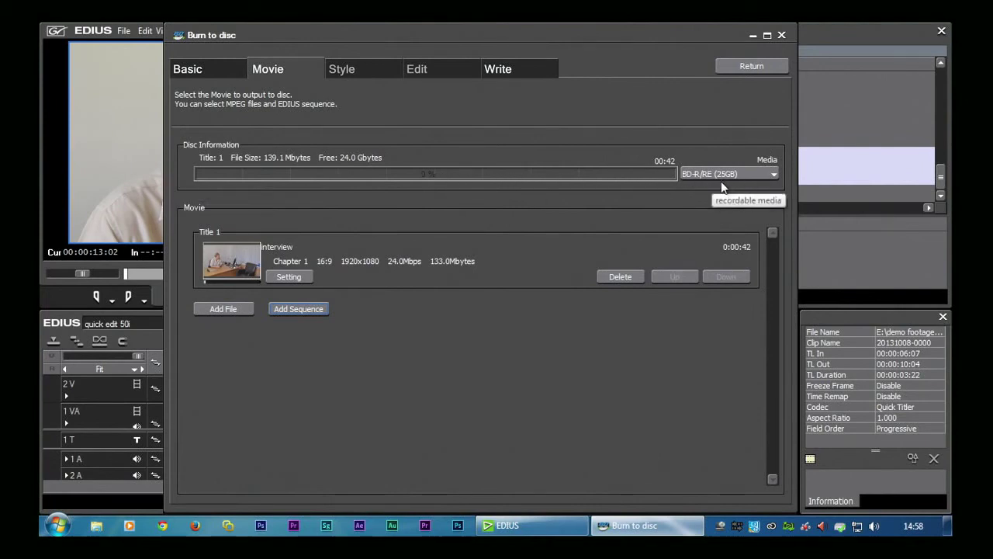
left_click(773, 171)
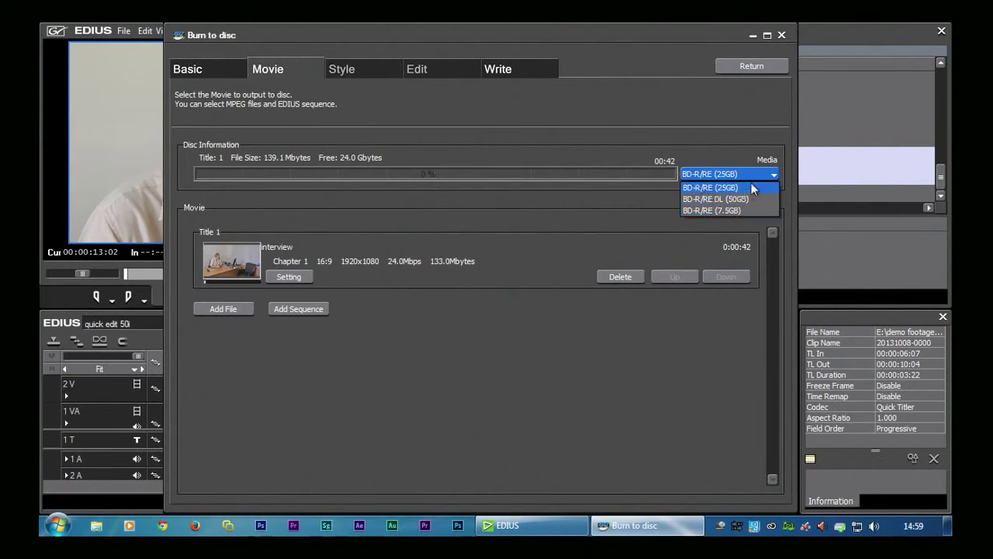
left_click(709, 189)
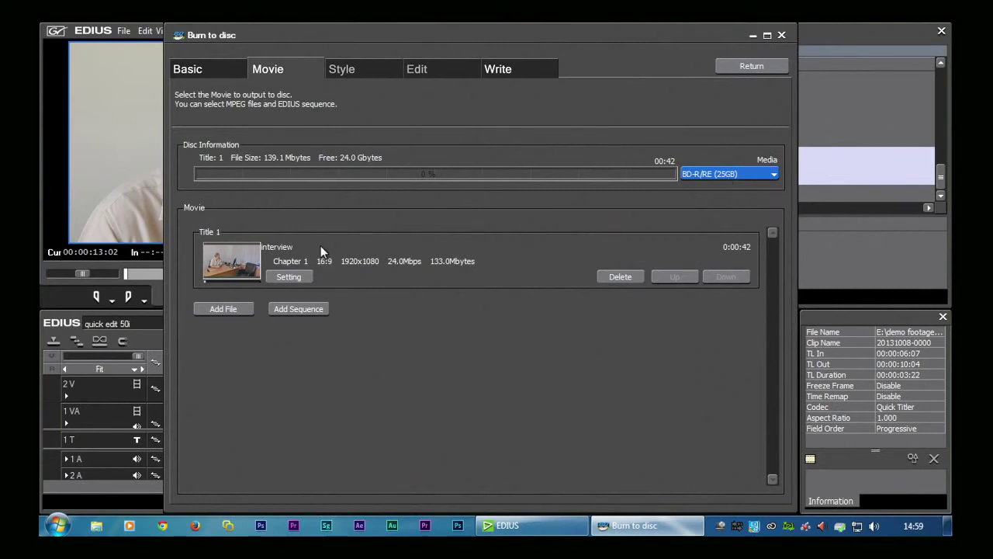
left_click(287, 277)
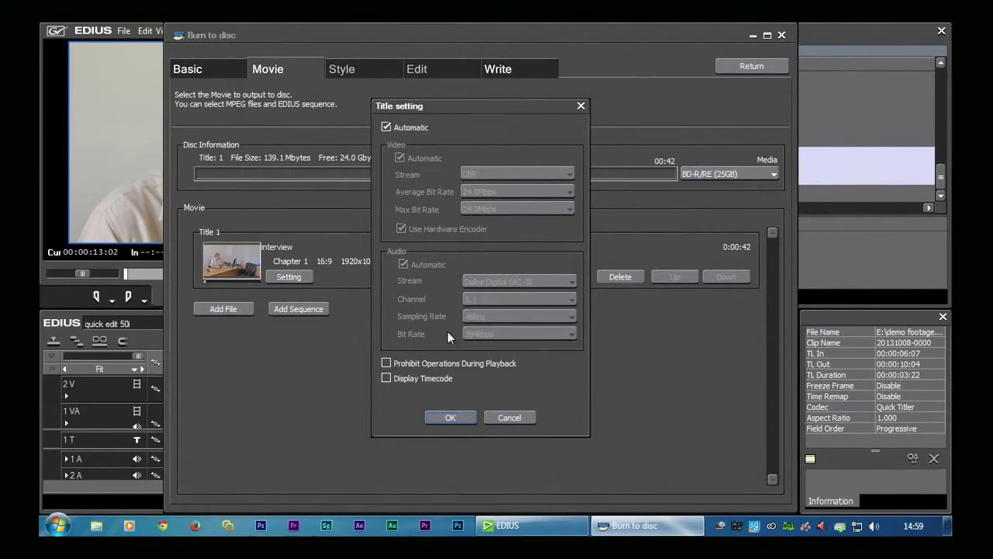
left_click(387, 127)
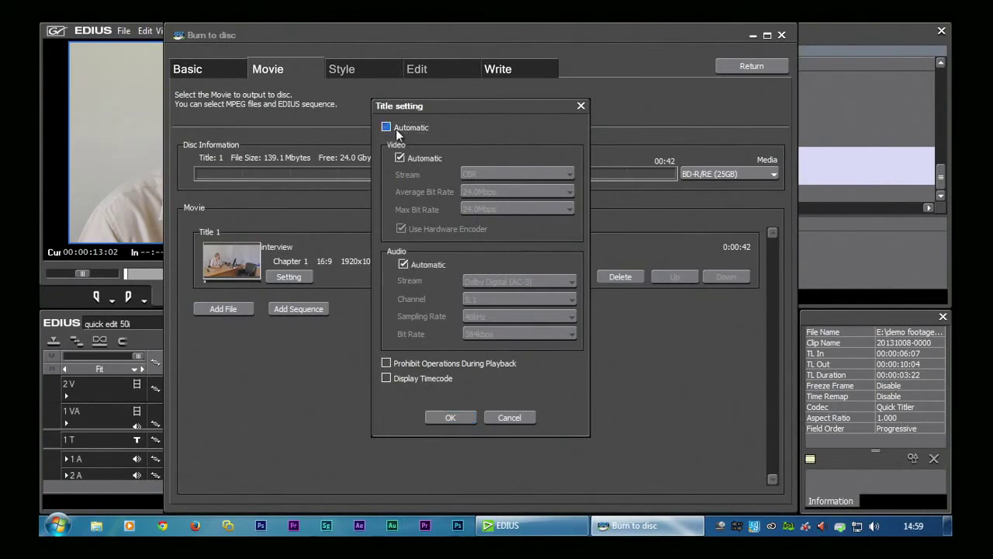
left_click(426, 264)
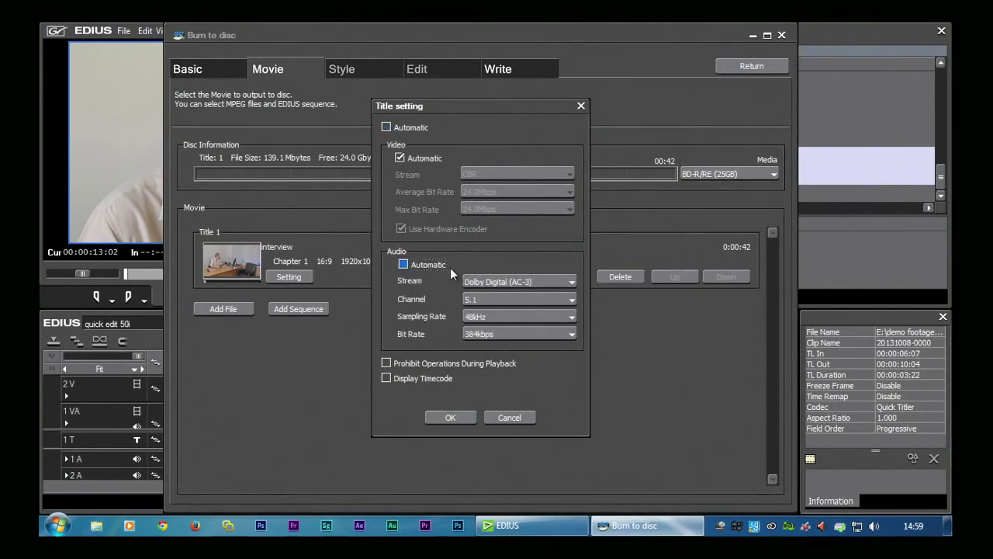
left_click(425, 265)
left_click(387, 127)
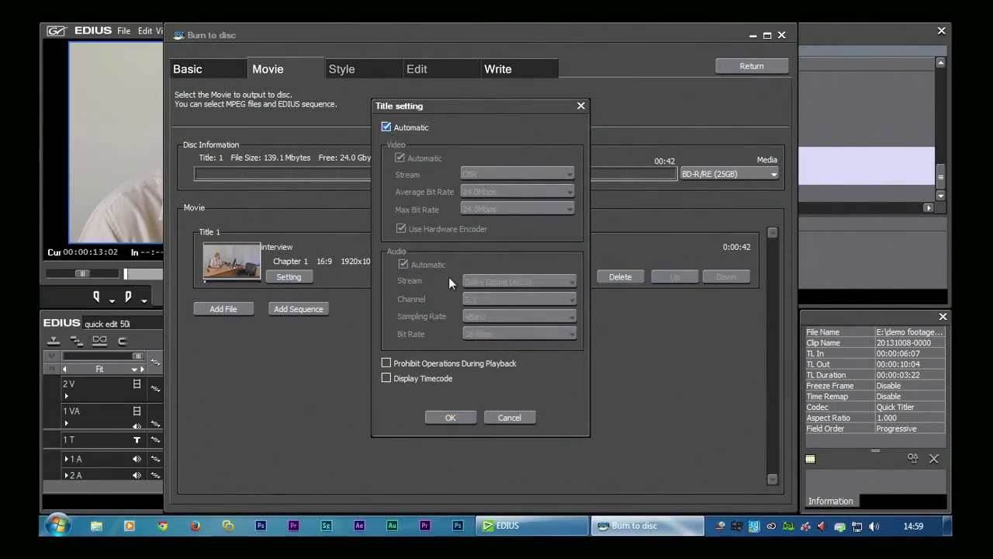
left_click(443, 417)
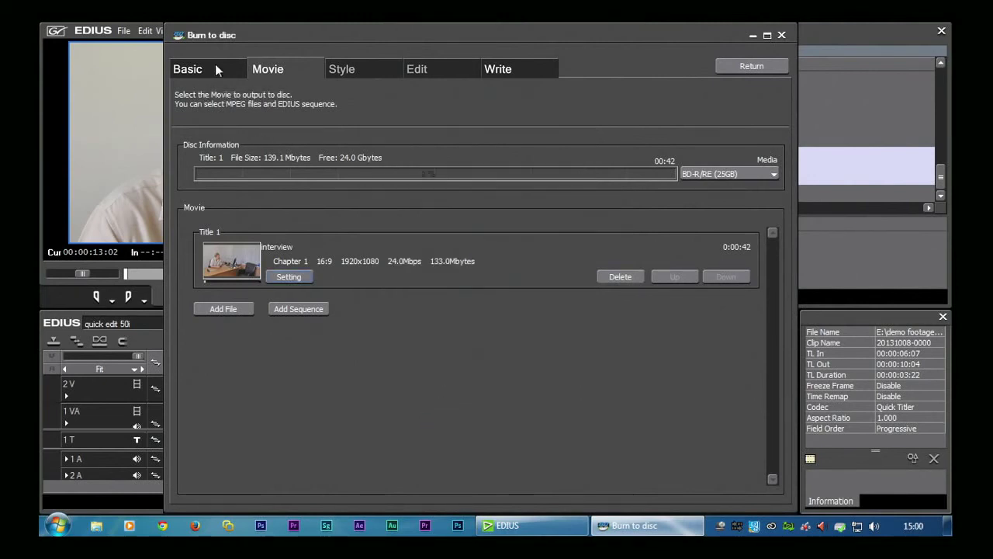
left_click(217, 69)
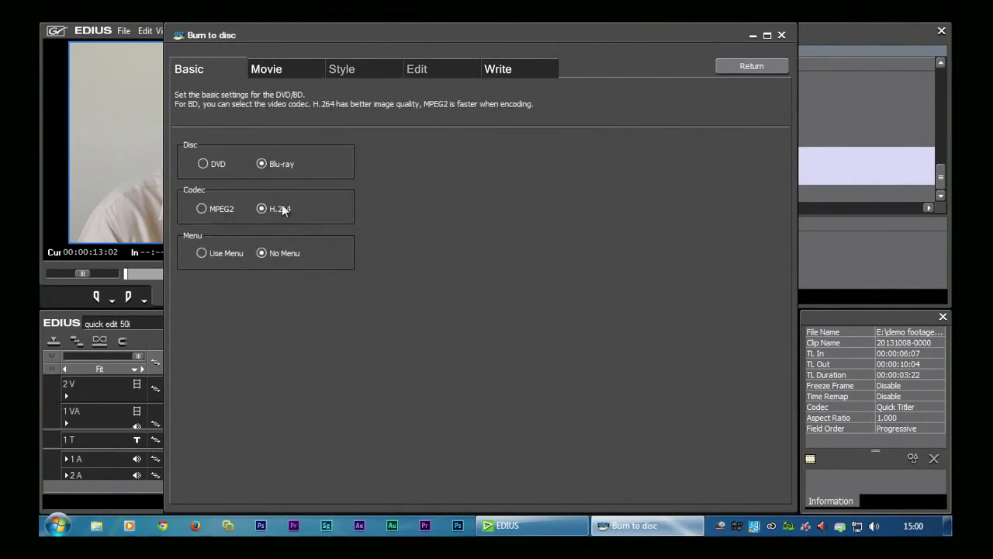
left_click(284, 69)
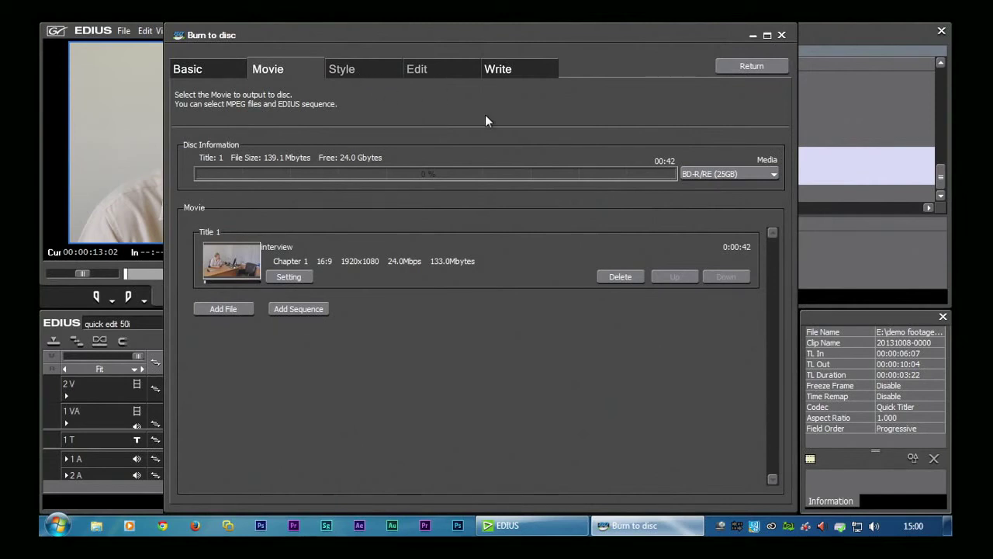
Step: On the Write tab, set the volume label to uppercase VIDEO
left_click(503, 78)
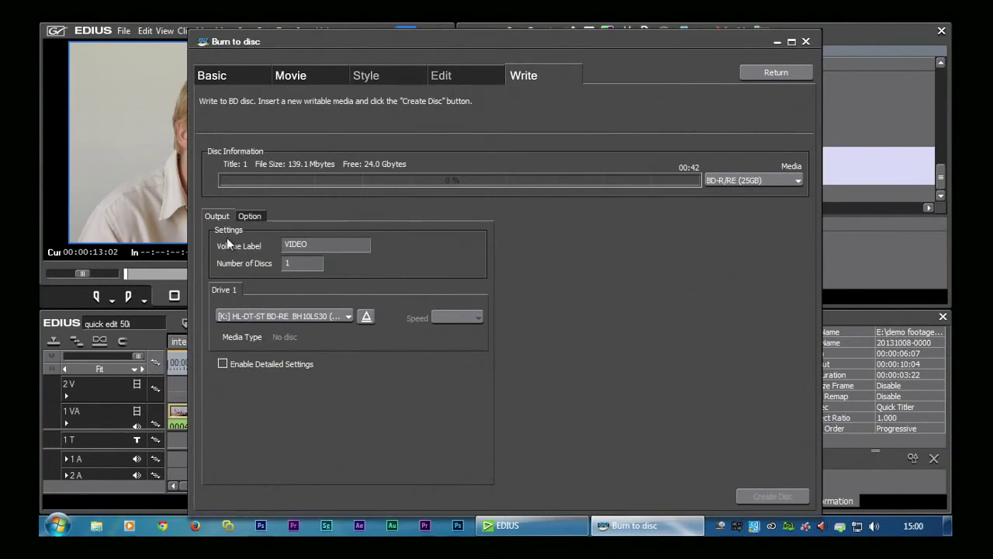
left_click(314, 246)
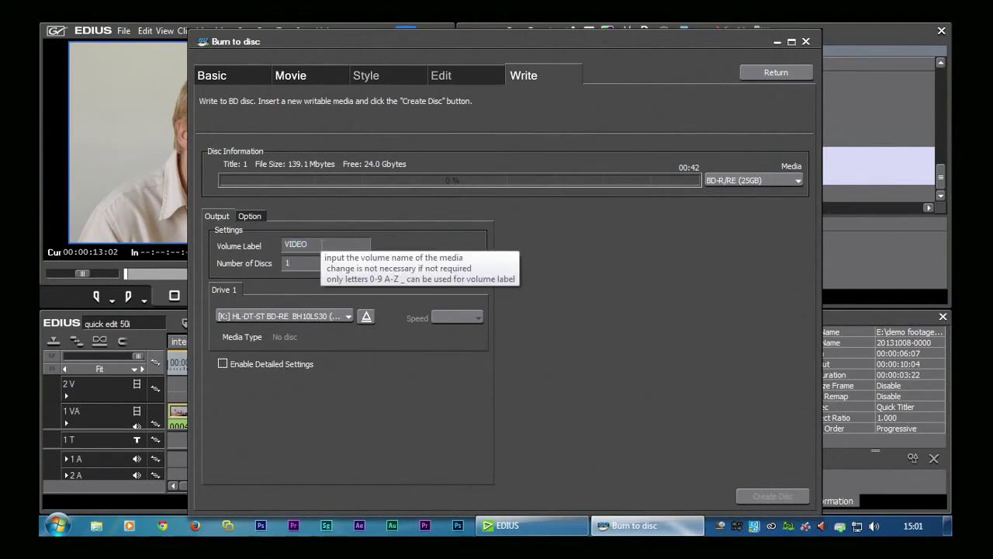
left_click_drag(331, 244, 242, 248)
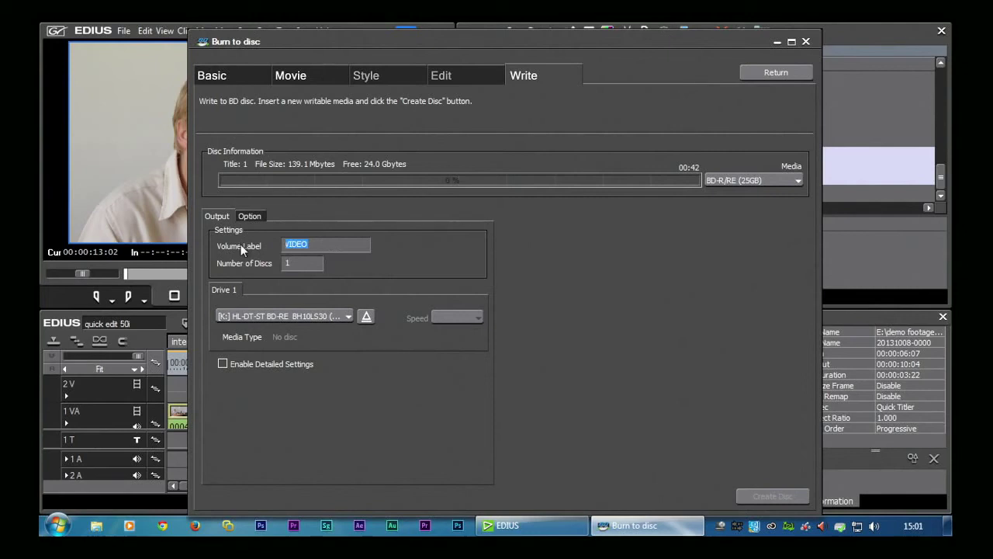
type("video")
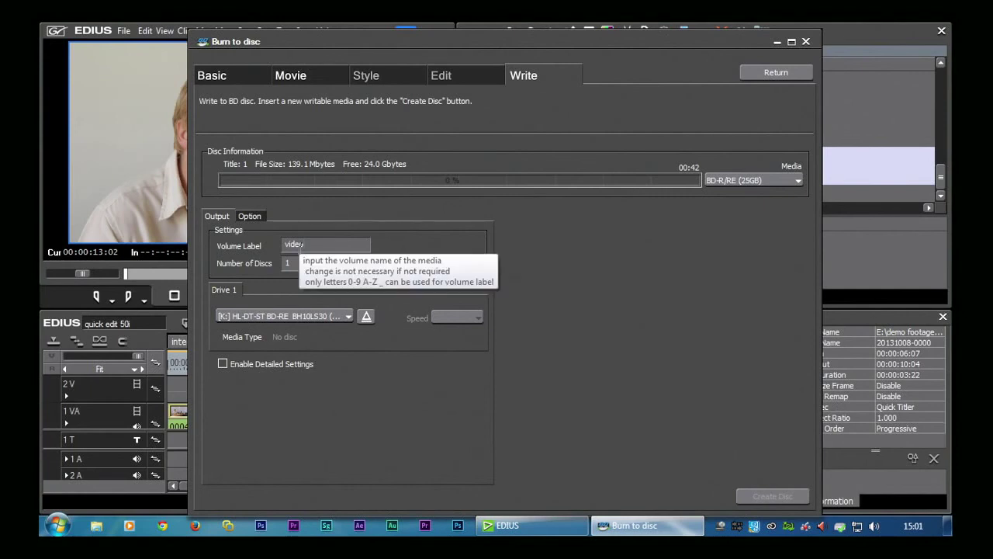
left_click_drag(304, 244, 254, 247)
type("VIDEO")
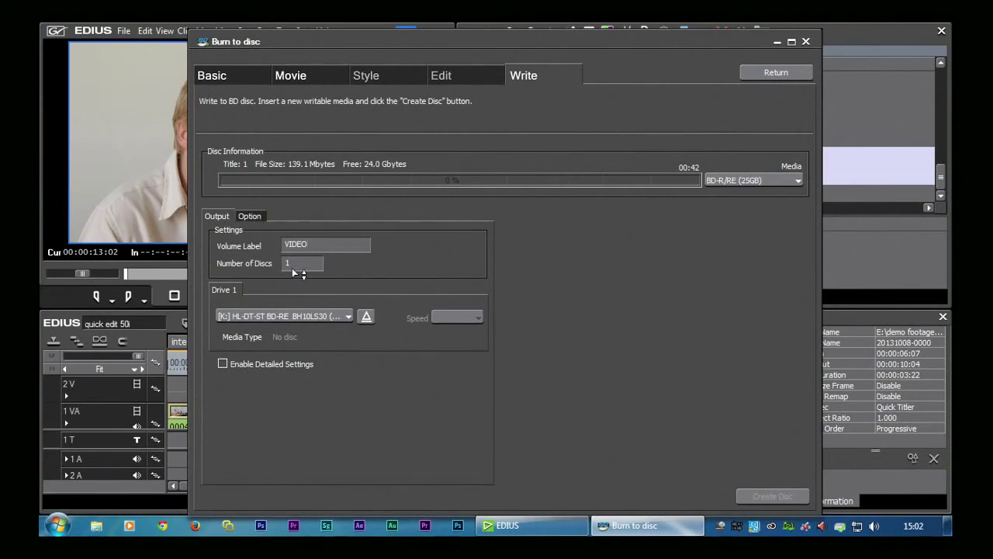
left_click(347, 317)
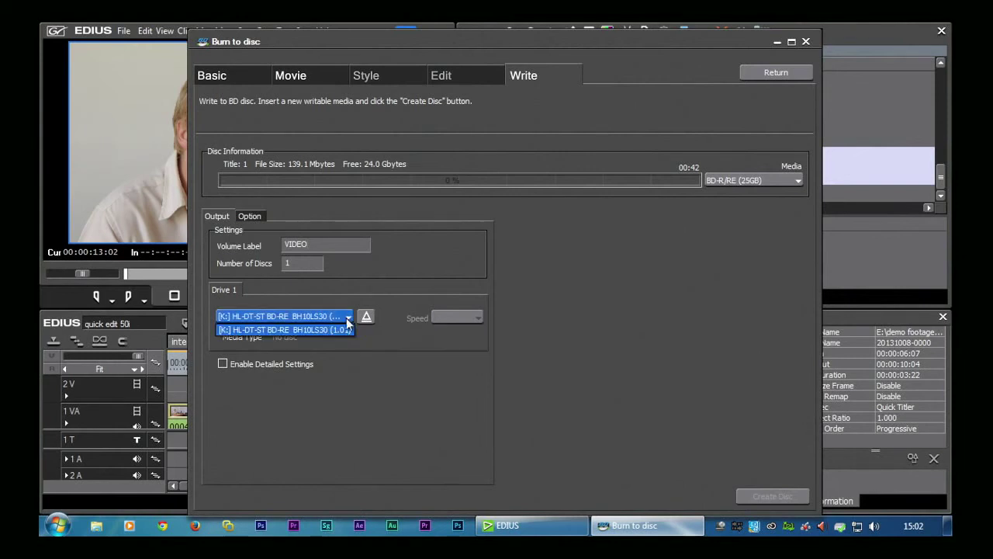
left_click(369, 332)
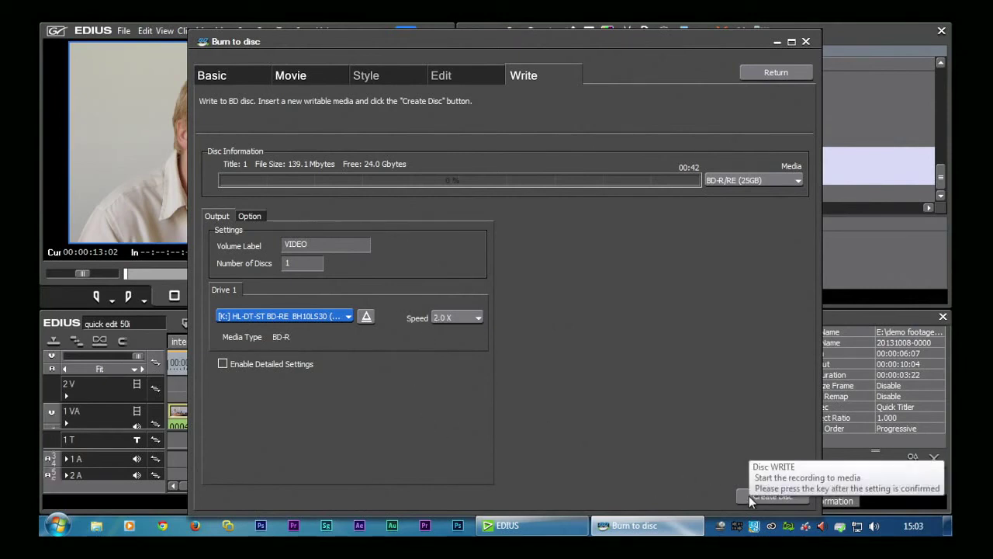
left_click(480, 317)
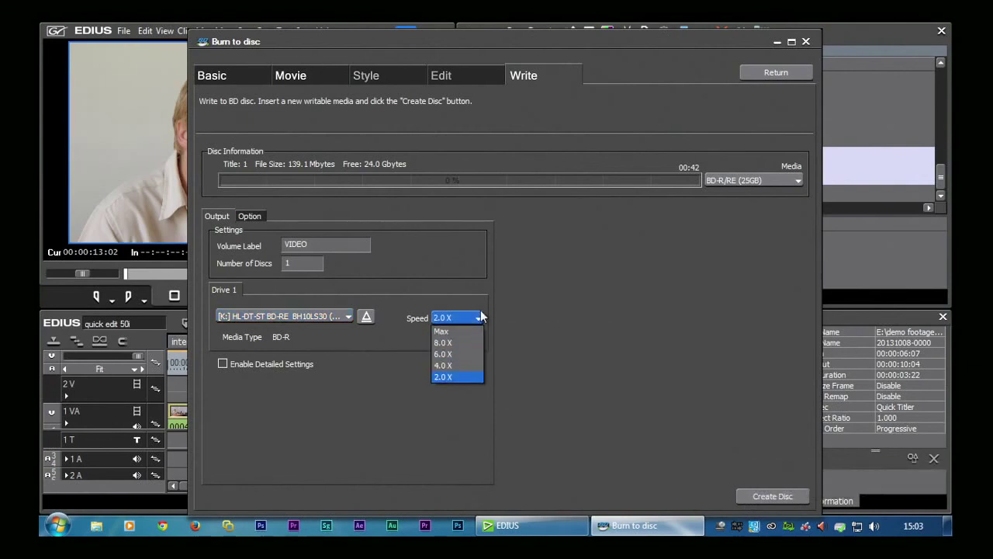
left_click(481, 315)
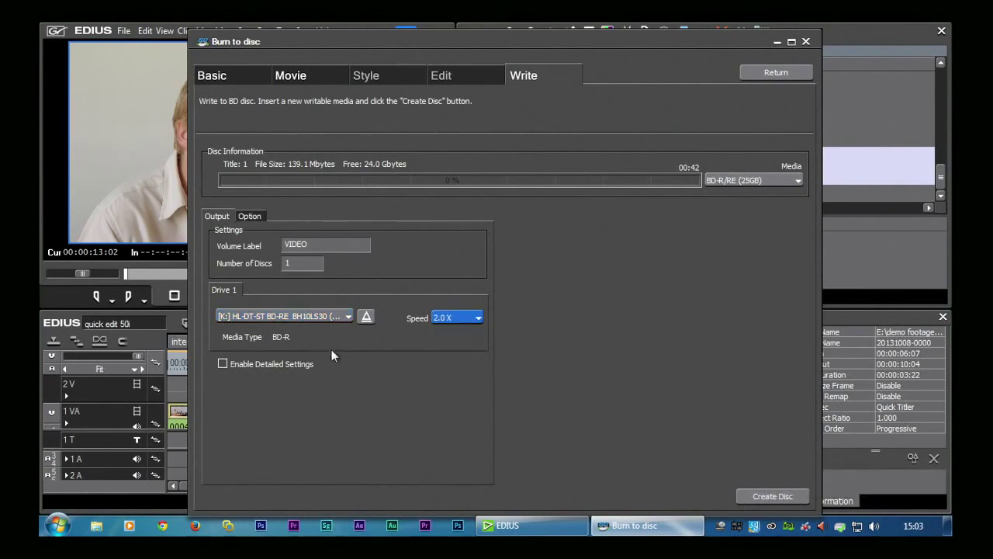
Step: On the Option sub-tab, choose 'Repeat play from the first movie title' after the last title
left_click(247, 216)
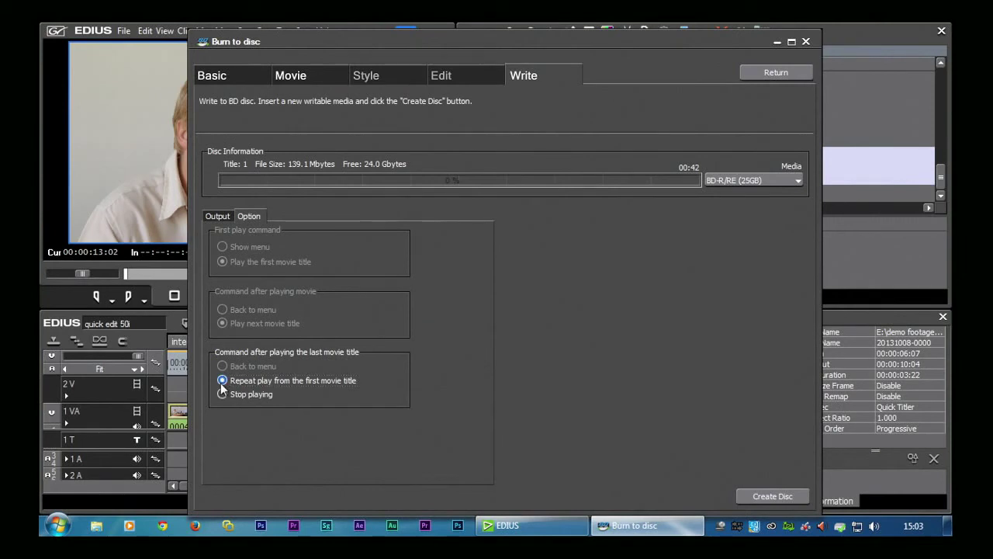
left_click(235, 380)
left_click(223, 394)
left_click(222, 380)
left_click(223, 380)
Step: Back on the Output sub-tab, tick 'Enable Detailed Settings'
left_click(217, 216)
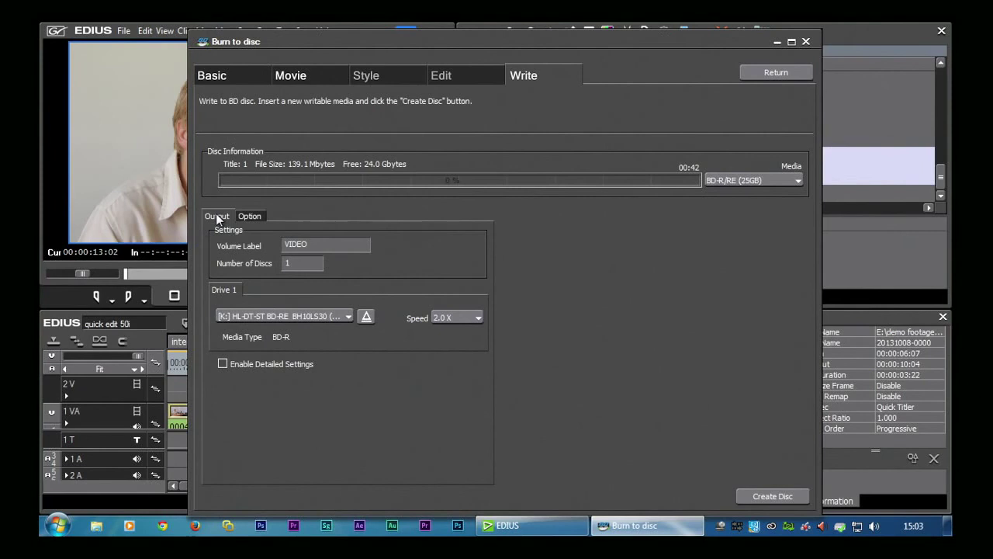
left_click(223, 364)
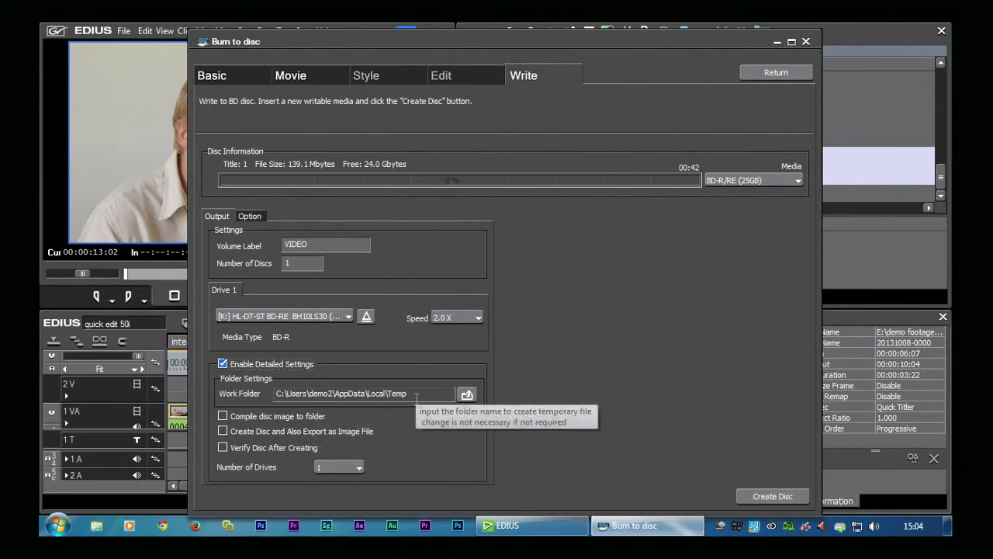
mouse_move(365, 394)
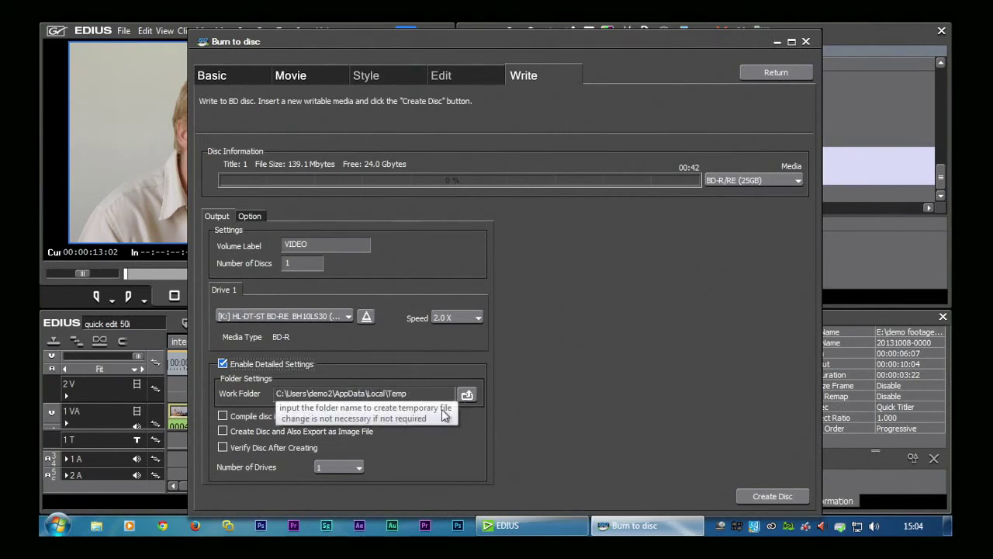
Step: Create a new folder on data win 8 (G:) and set it as the work folder
left_click(467, 395)
left_click(396, 213)
left_click(442, 227)
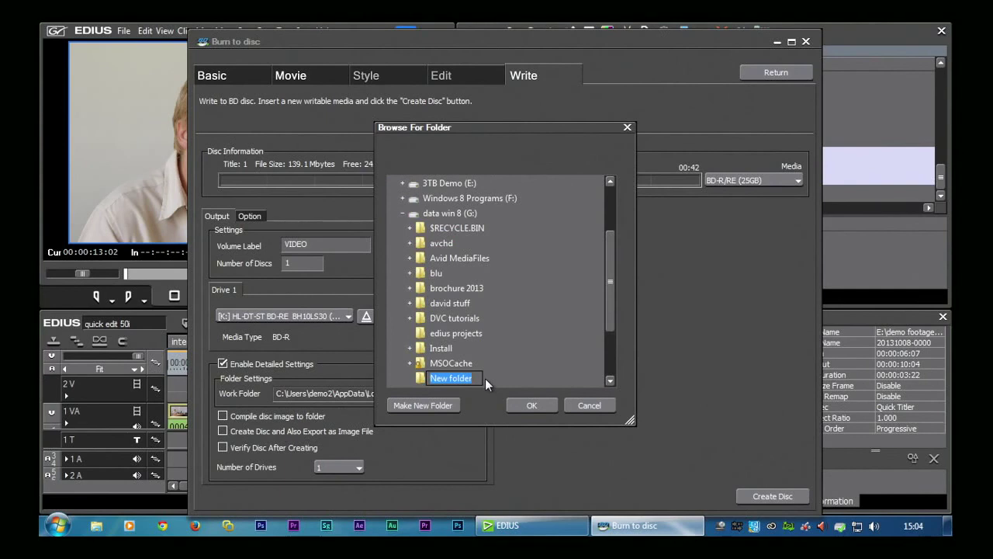
type("TEMOP DVD")
key("Return")
left_click(517, 403)
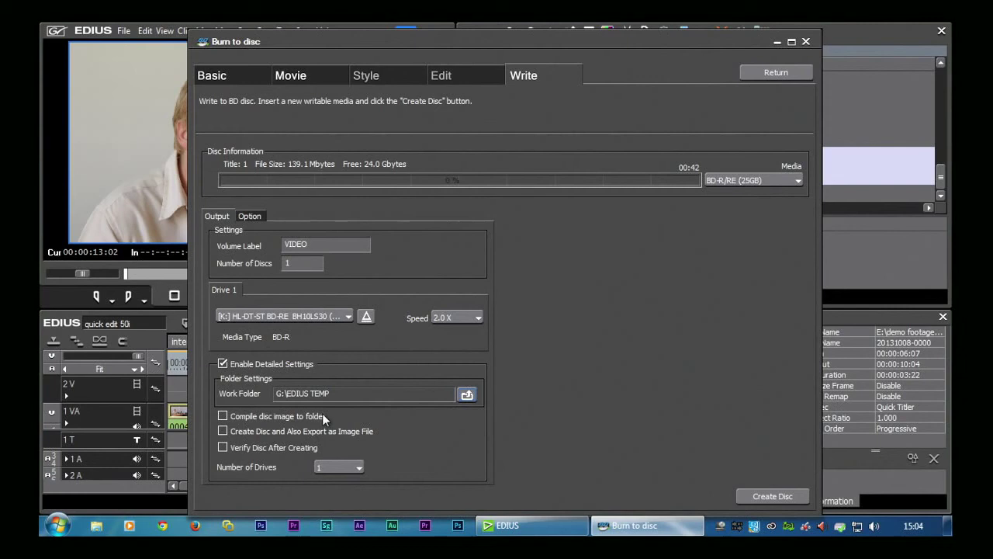
mouse_move(277, 417)
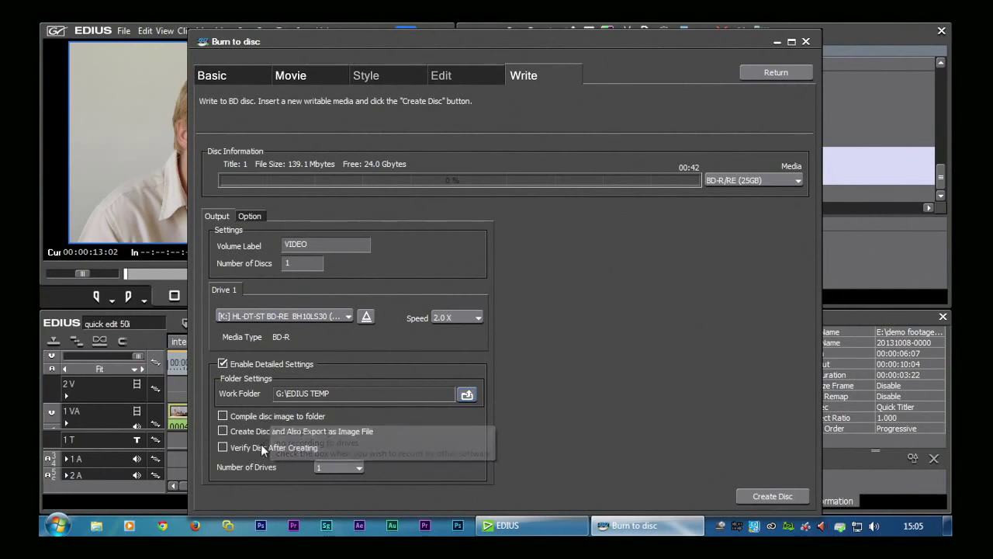
Step: Turn on 'Verify Disc After Creating', keeping the work folder at G:\EDIUS TEMP
left_click(220, 447)
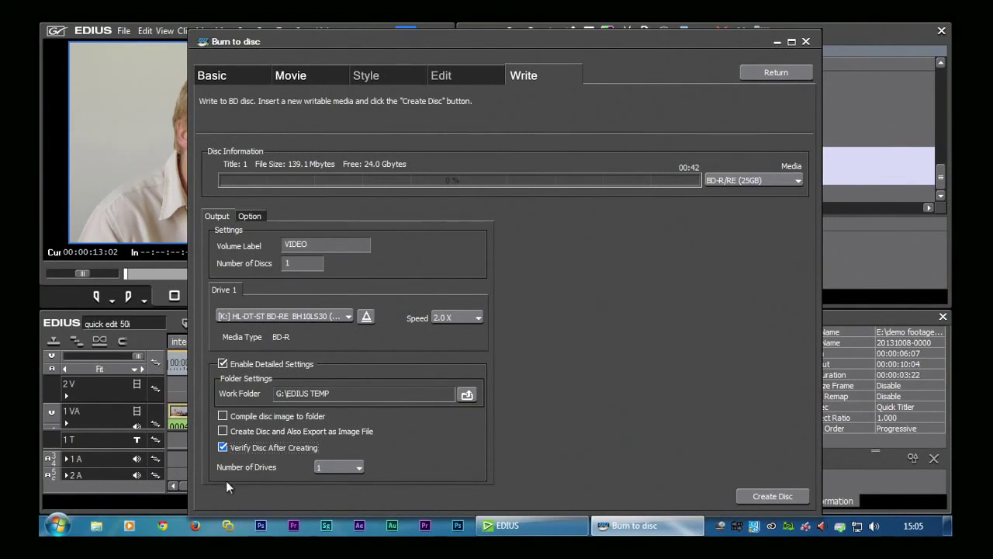
left_click(223, 447)
left_click(763, 496)
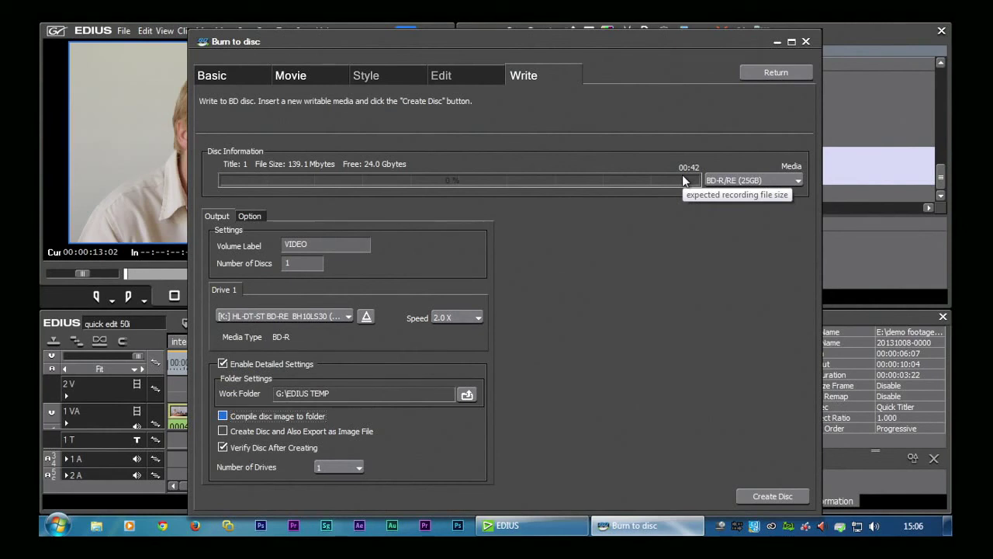
Step: Switch to the Basic tab to confirm Blu-ray, the H.264 codec and no menu
left_click(233, 70)
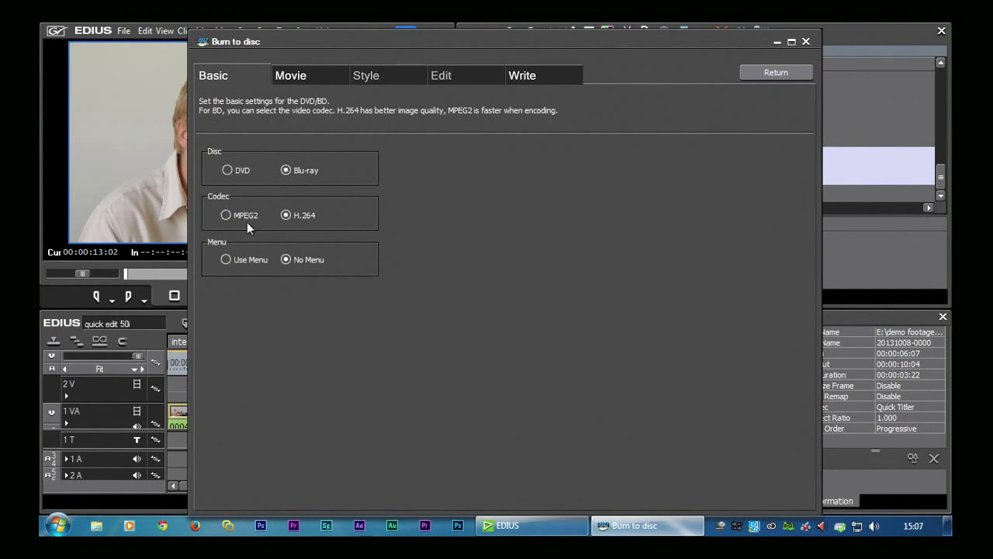
Step: Show the interview Title 1's encoding settings: CBR 24.0 Mbps video, Dolby Digital 5.1 audio
left_click(299, 81)
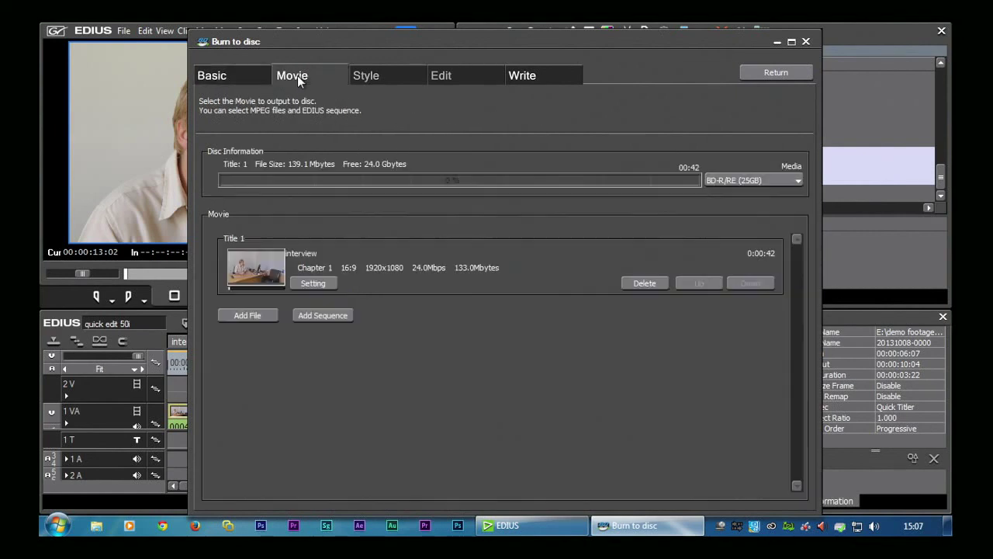
left_click(312, 282)
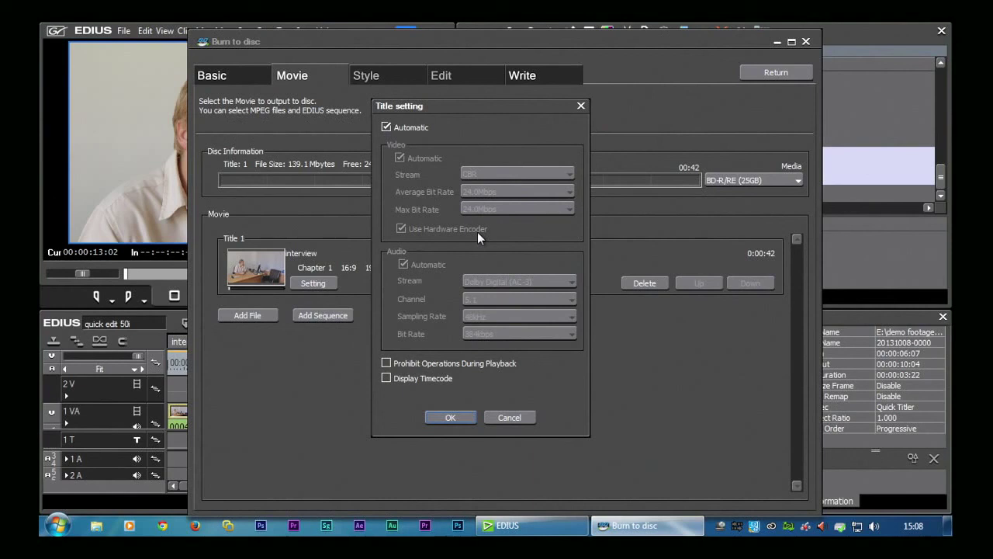
Step: Accept Title 1's automatic encoding settings and leave the disc burner for the main editor
left_click(450, 419)
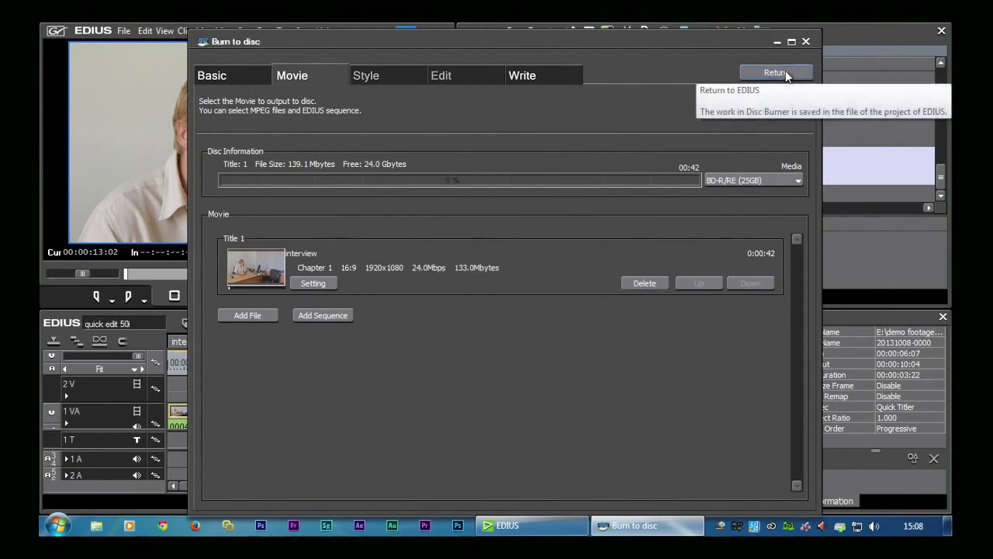
left_click(776, 73)
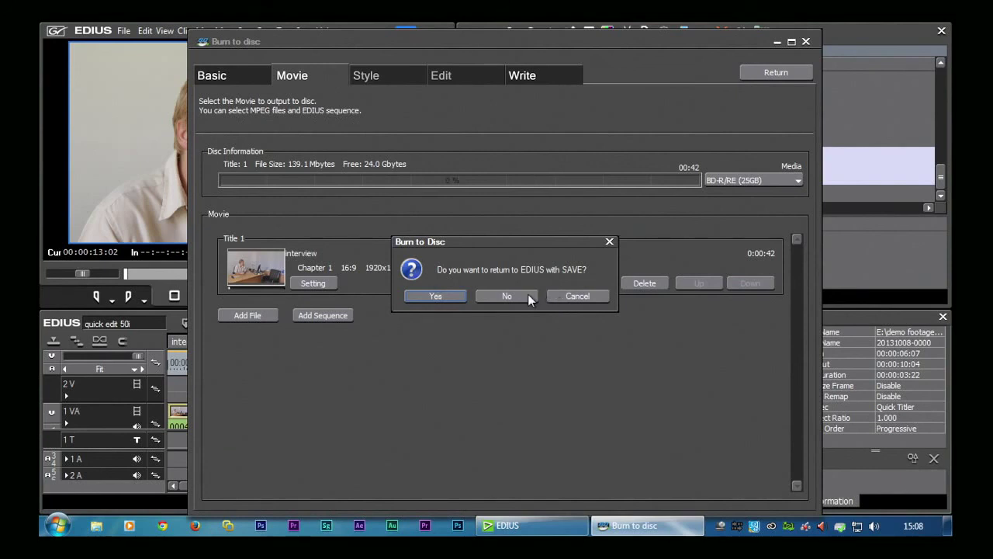
left_click(598, 296)
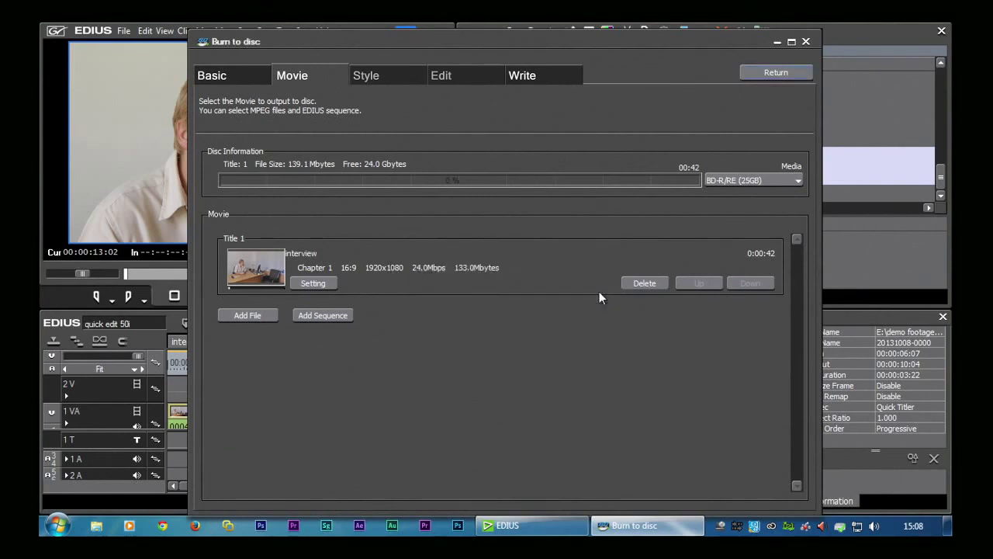
left_click(776, 72)
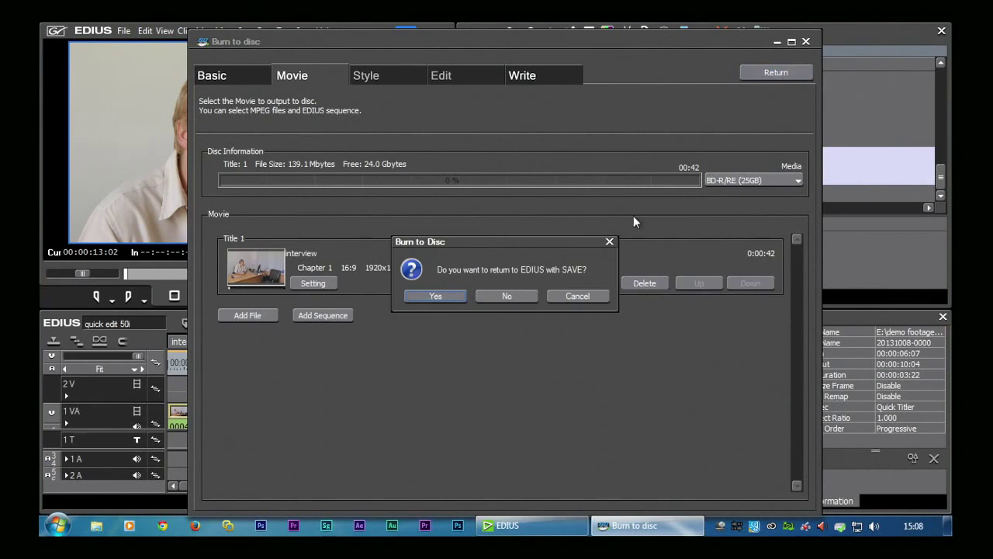
left_click(421, 294)
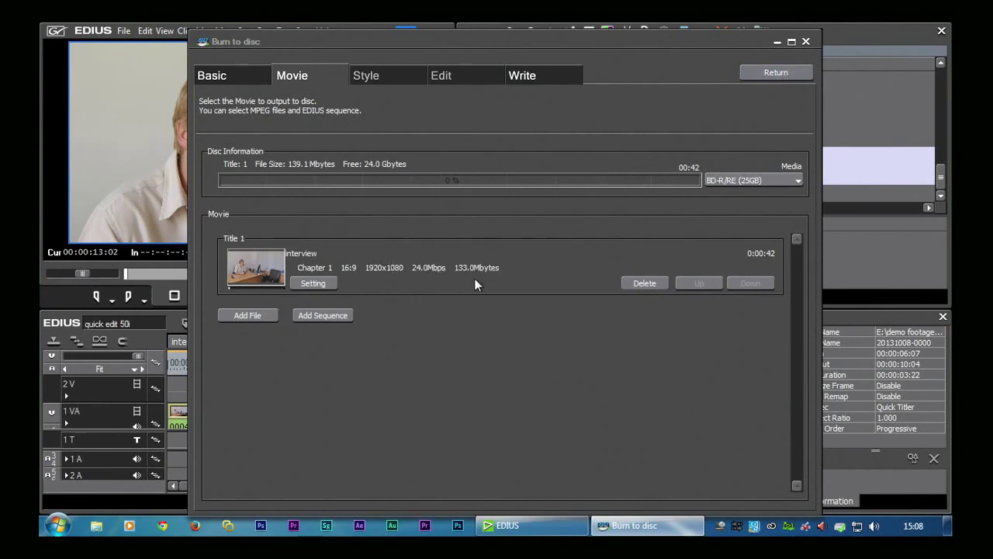